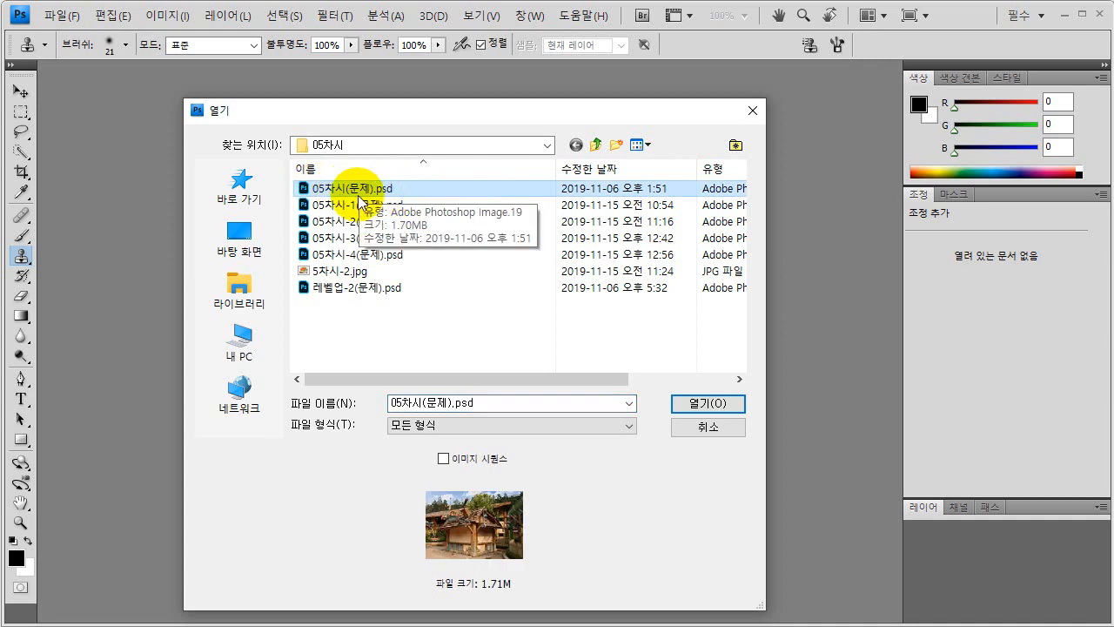
Open 05차시(문제).psd, float the document in its own window and enlarge that window to fit the whole photo.
left_click(710, 404)
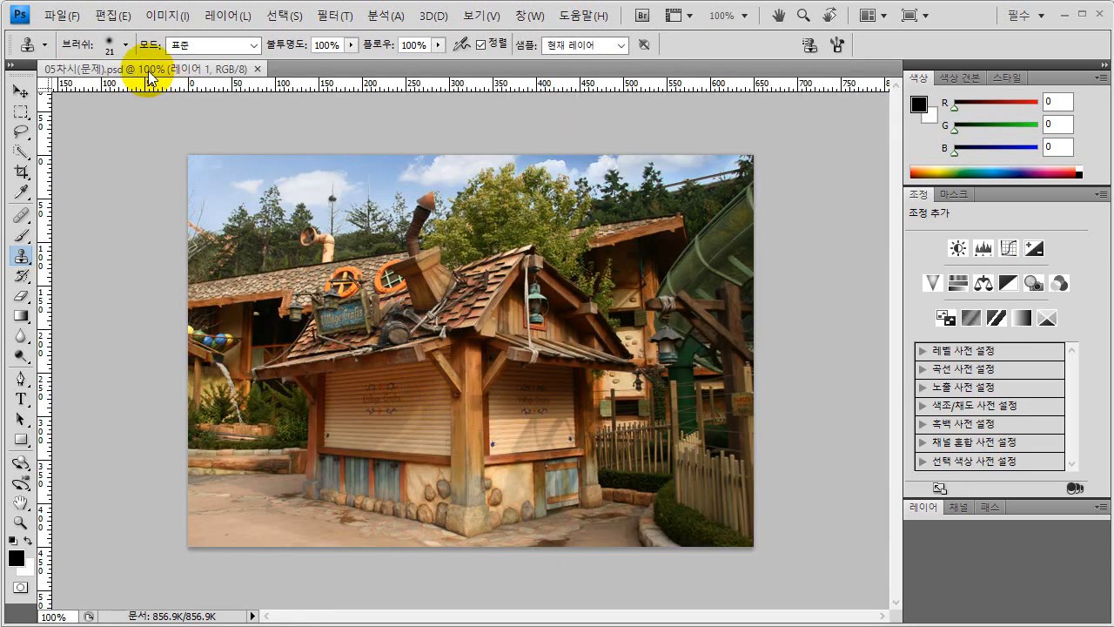
left_click_drag(147, 68, 201, 118)
left_click(390, 316)
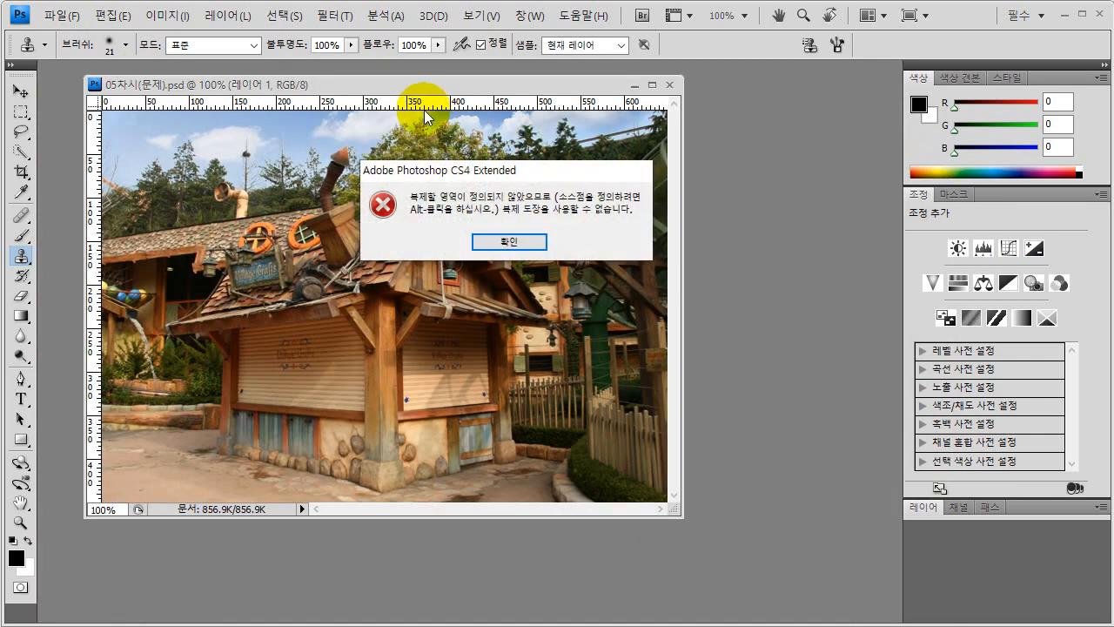
left_click(501, 241)
left_click_drag(376, 91, 408, 99)
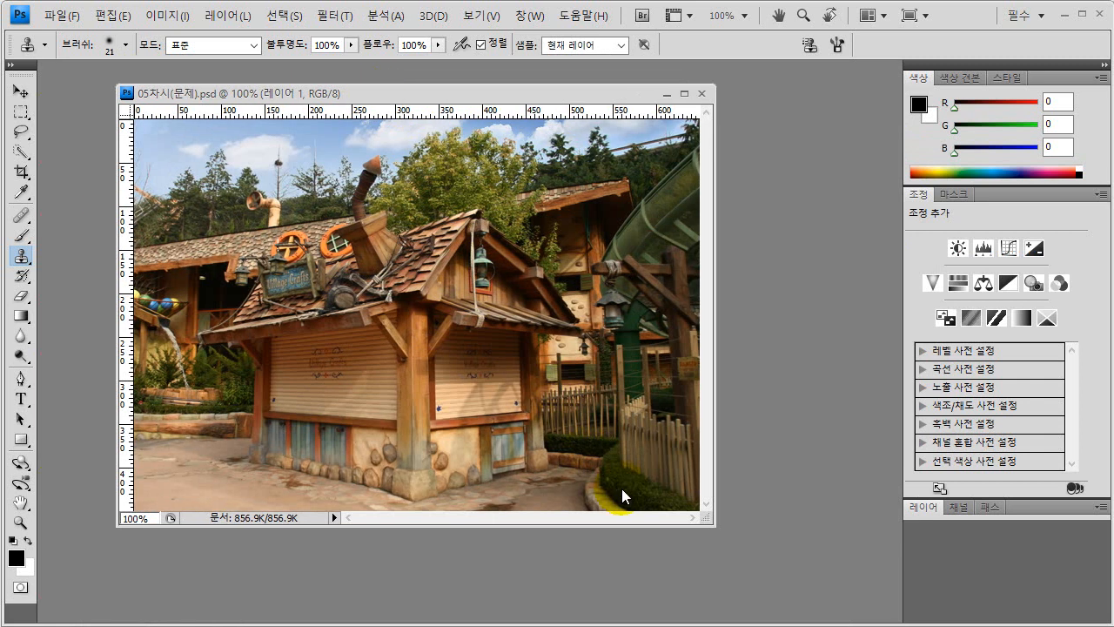
left_click_drag(712, 522, 755, 547)
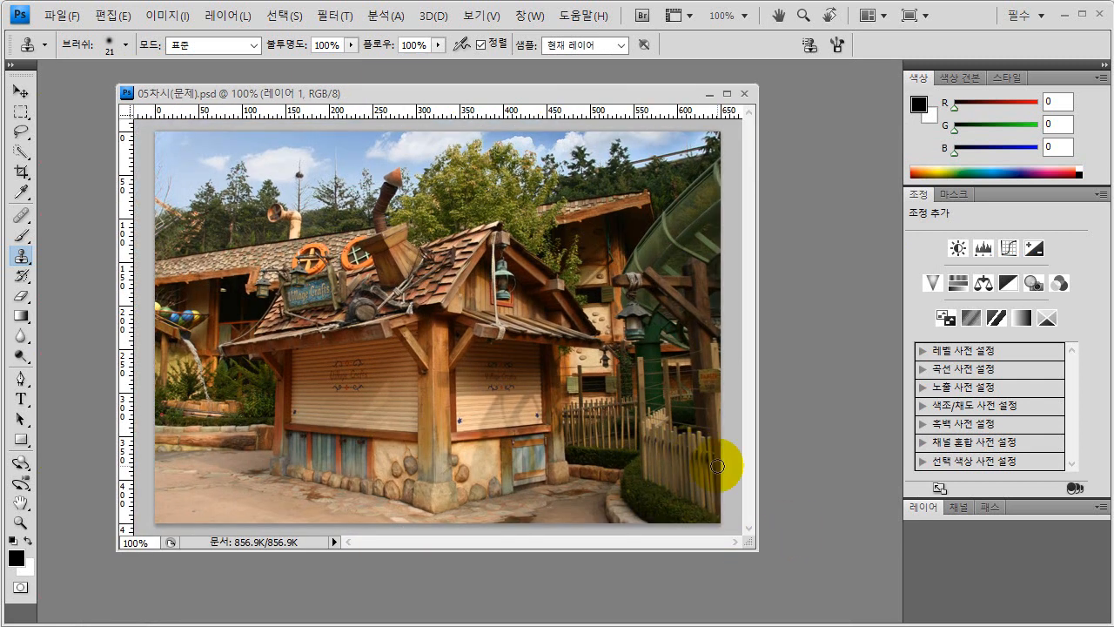
Expand the layer list and select the photo layer 레이어 1.
key("ctrl")
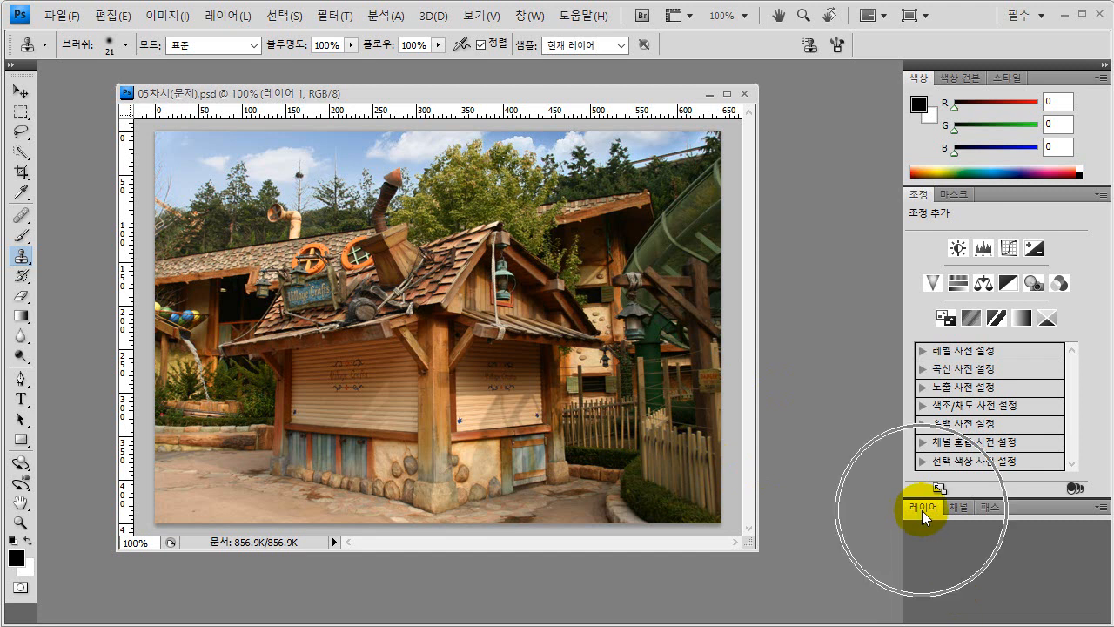
key("ctrl")
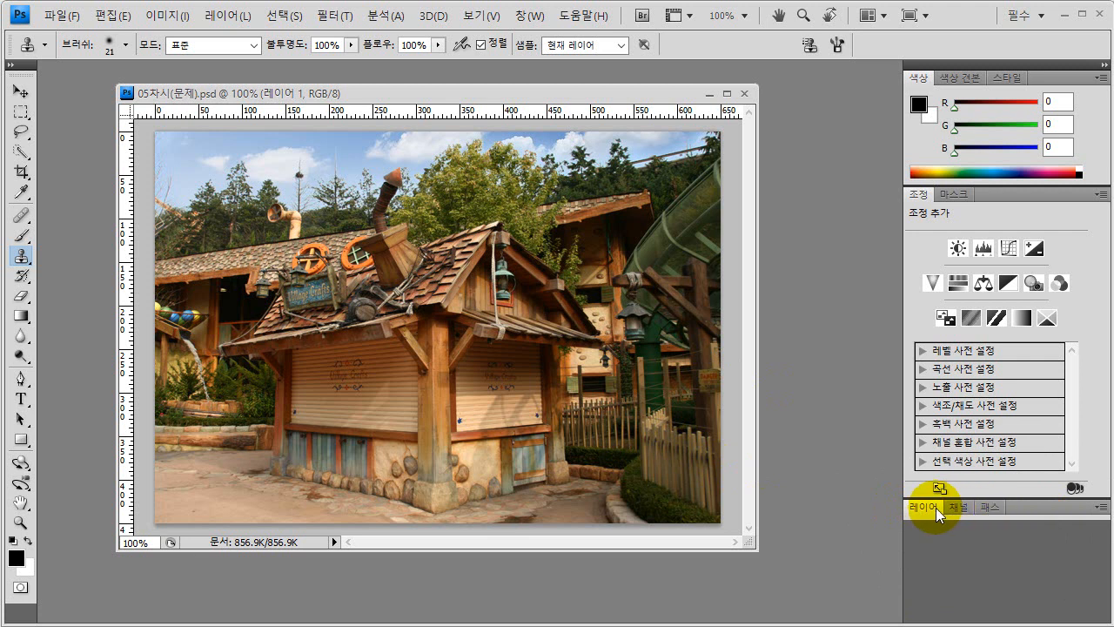
double_click(1041, 506)
left_click(1039, 505)
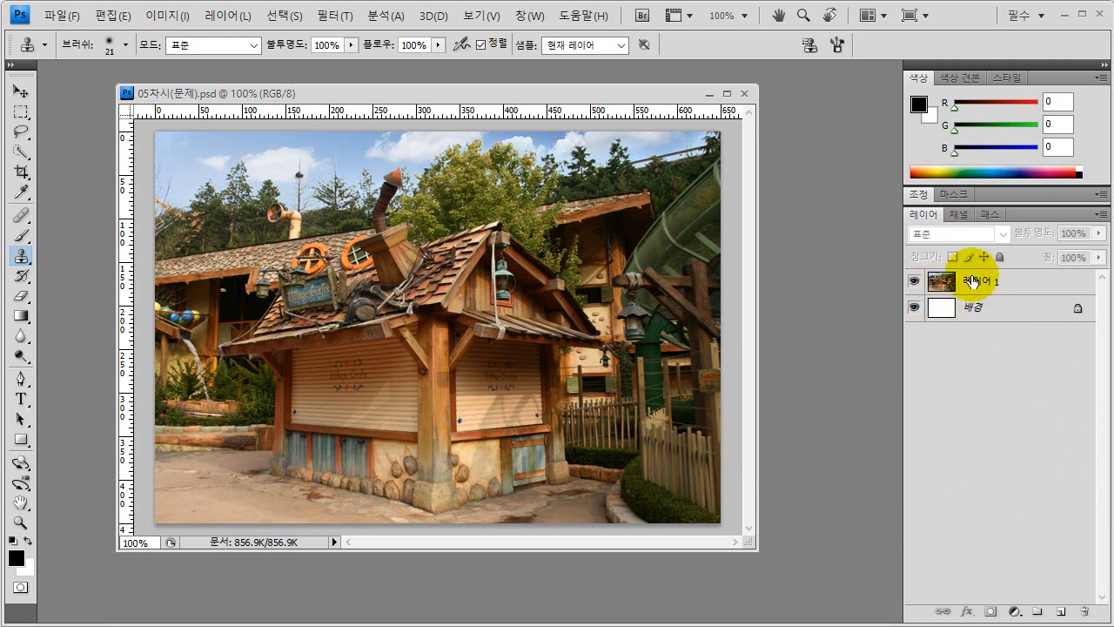
left_click(945, 284)
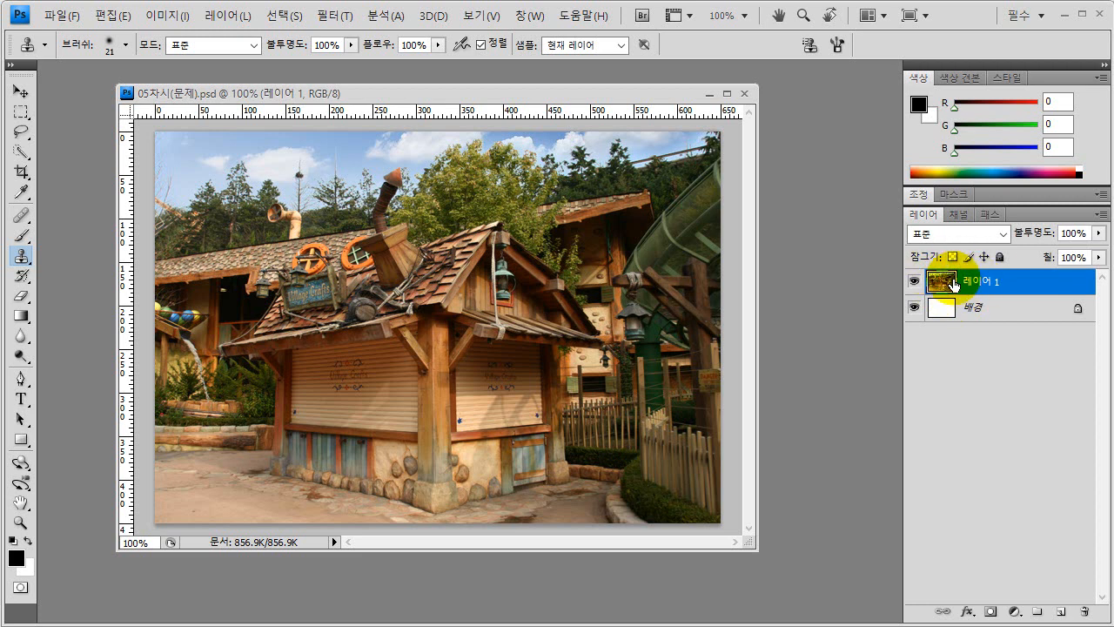
left_click(953, 285)
left_click(953, 284)
left_click(953, 284)
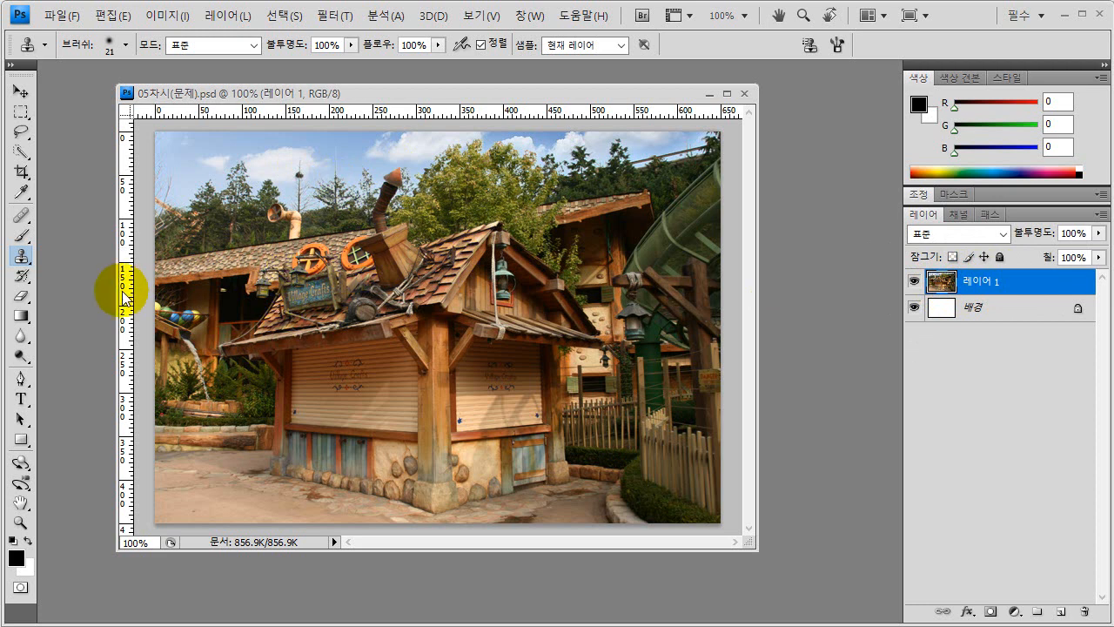
Select the large front roller shutter with the Village Crafts lettering by tracing its outline with the Polygonal Lasso tool.
left_click(27, 137)
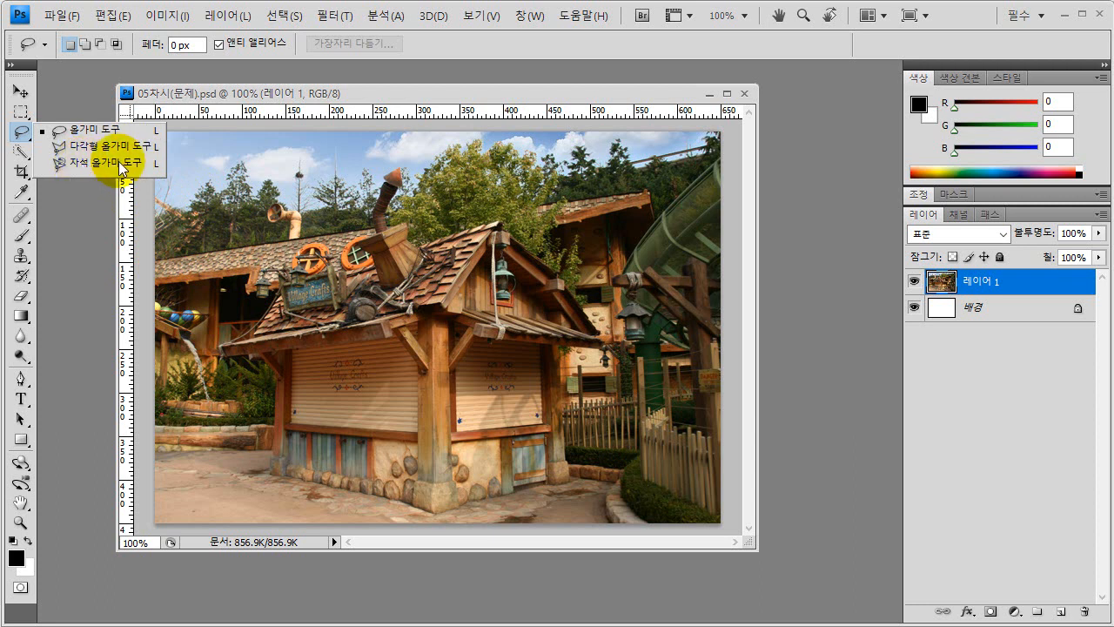
left_click(83, 147)
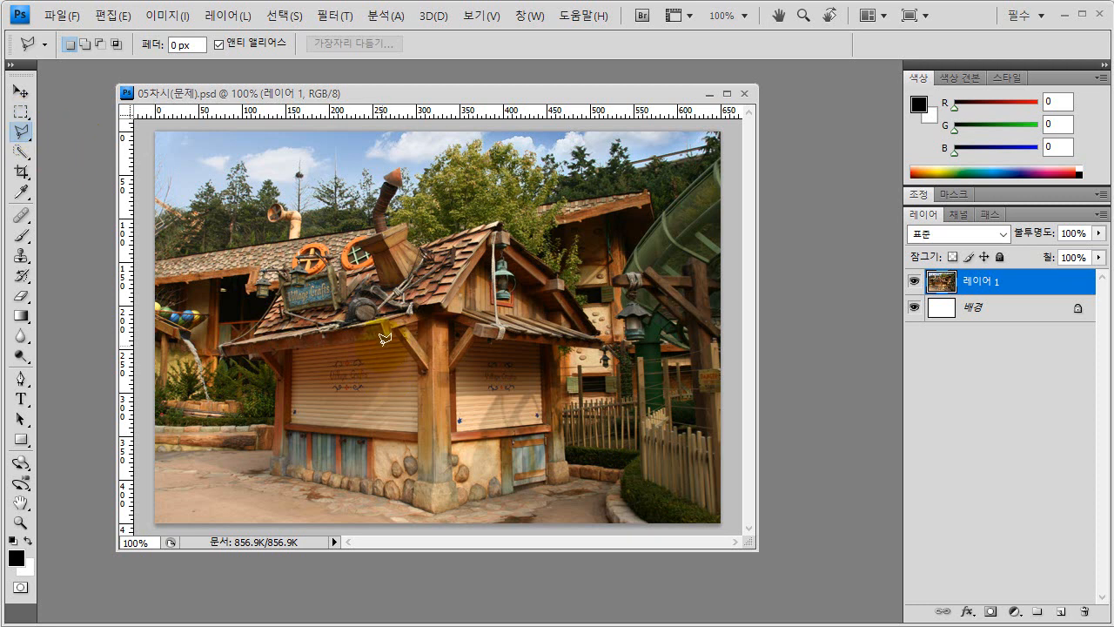
left_click(286, 404)
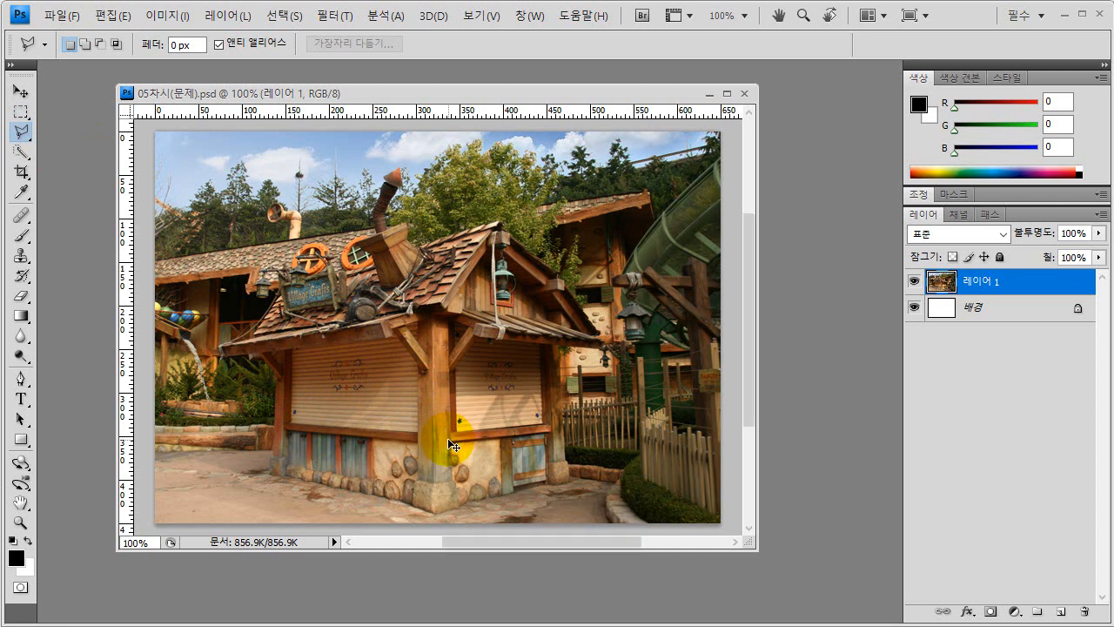
key("ctrl+plus")
key("ctrl+plus")
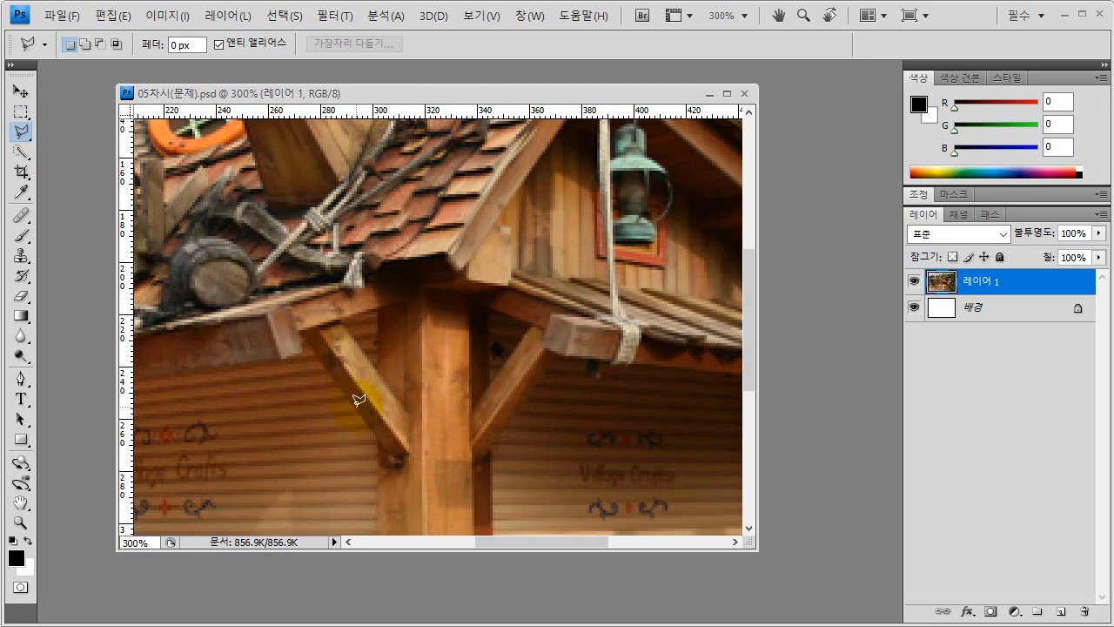
mouse_move(291, 415)
left_mouse_down()
mouse_move(555, 288)
mouse_move(554, 267)
mouse_move(526, 270)
left_mouse_up()
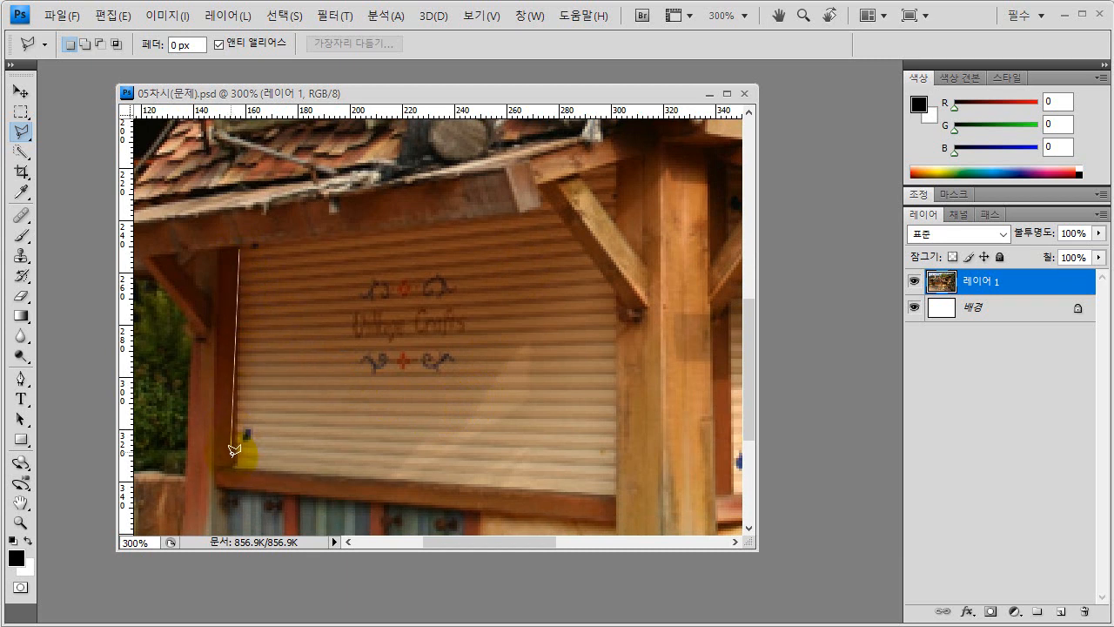
left_click(236, 468)
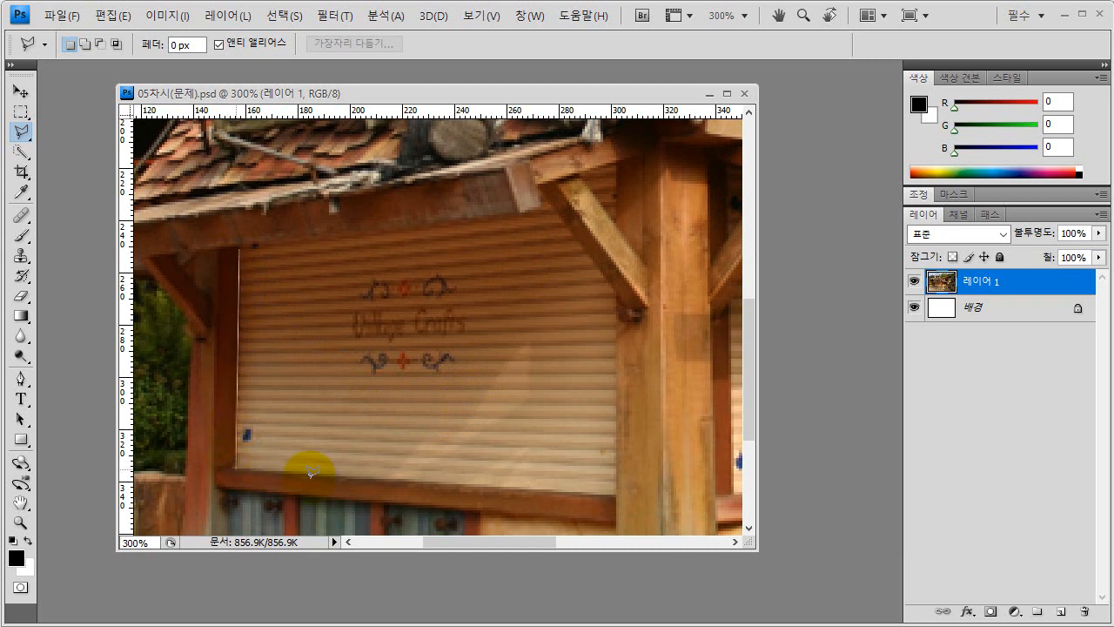
left_click(617, 490)
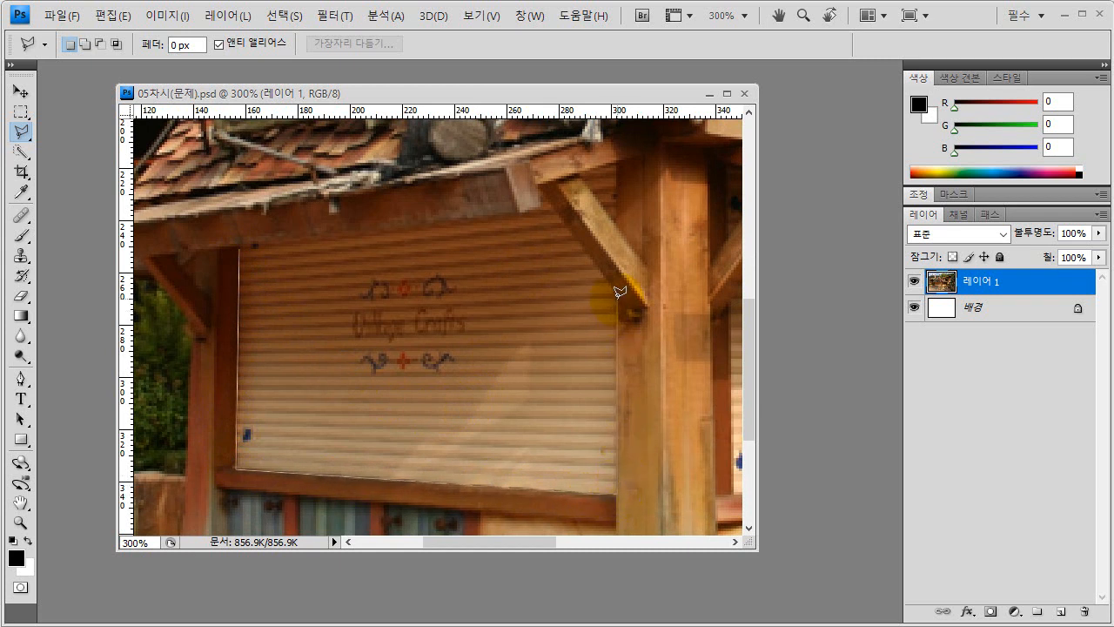
left_click(543, 185)
left_click(241, 252)
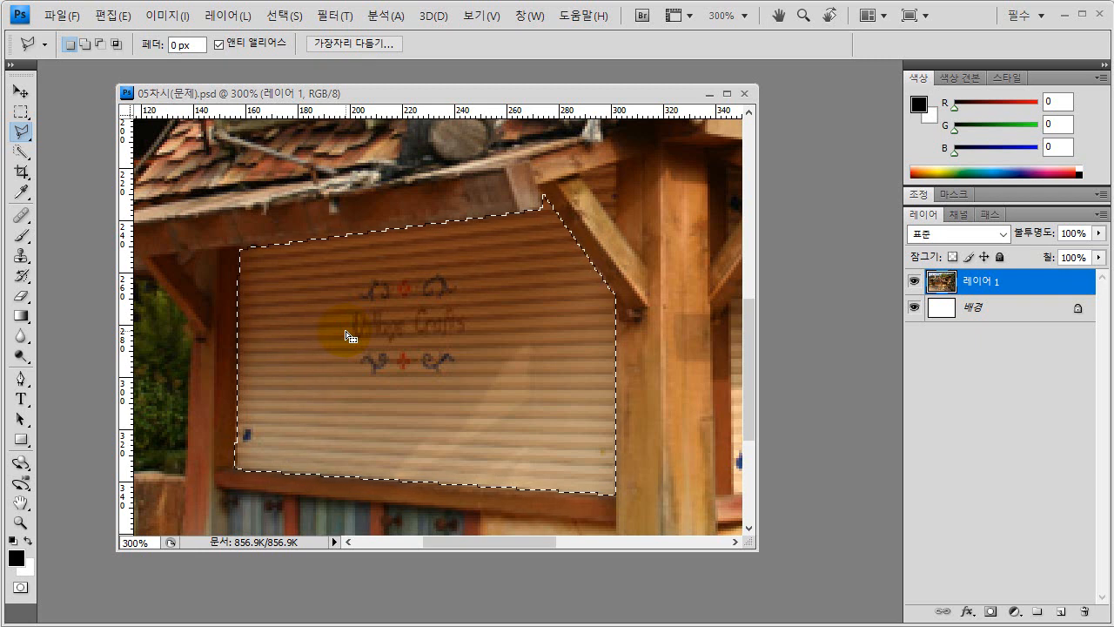
left_click(164, 16)
mouse_move(192, 61)
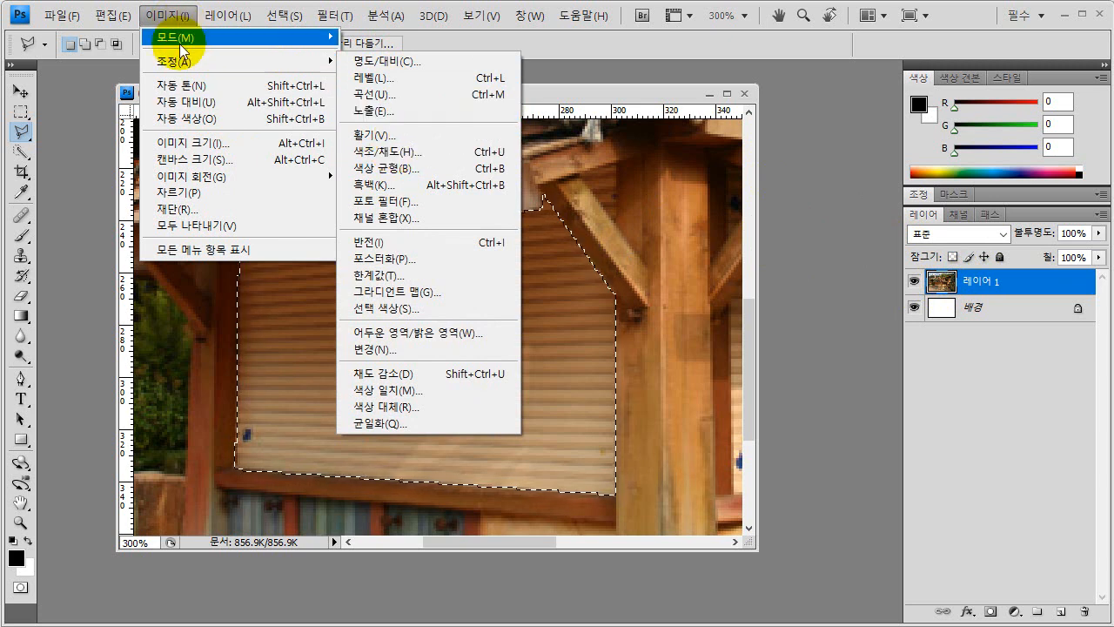
mouse_move(324, 68)
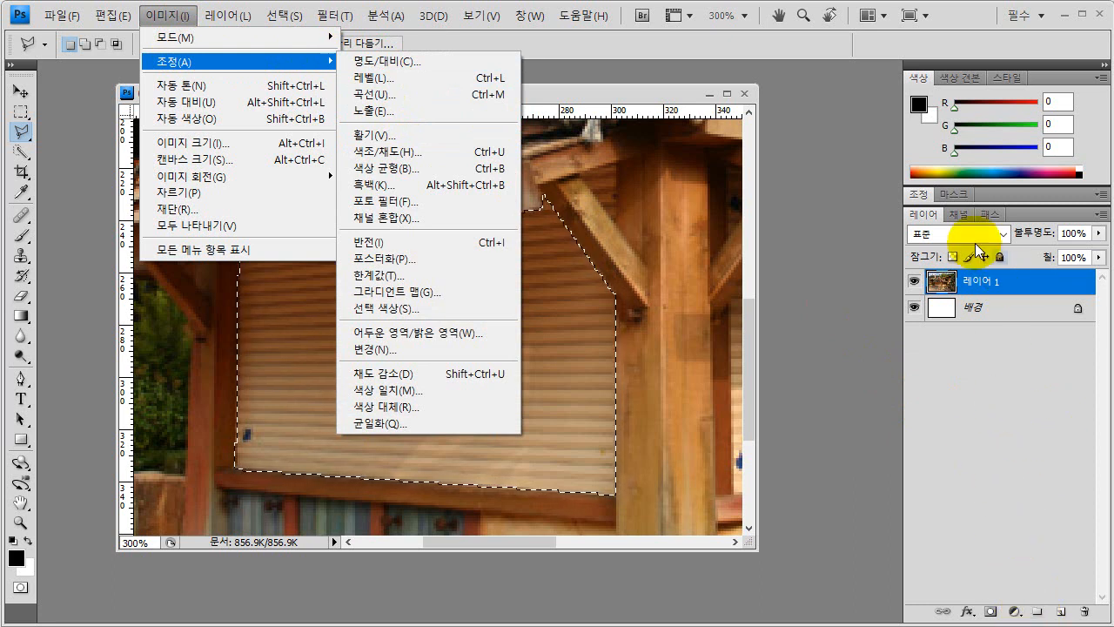
left_click(1036, 213)
double_click(1036, 213)
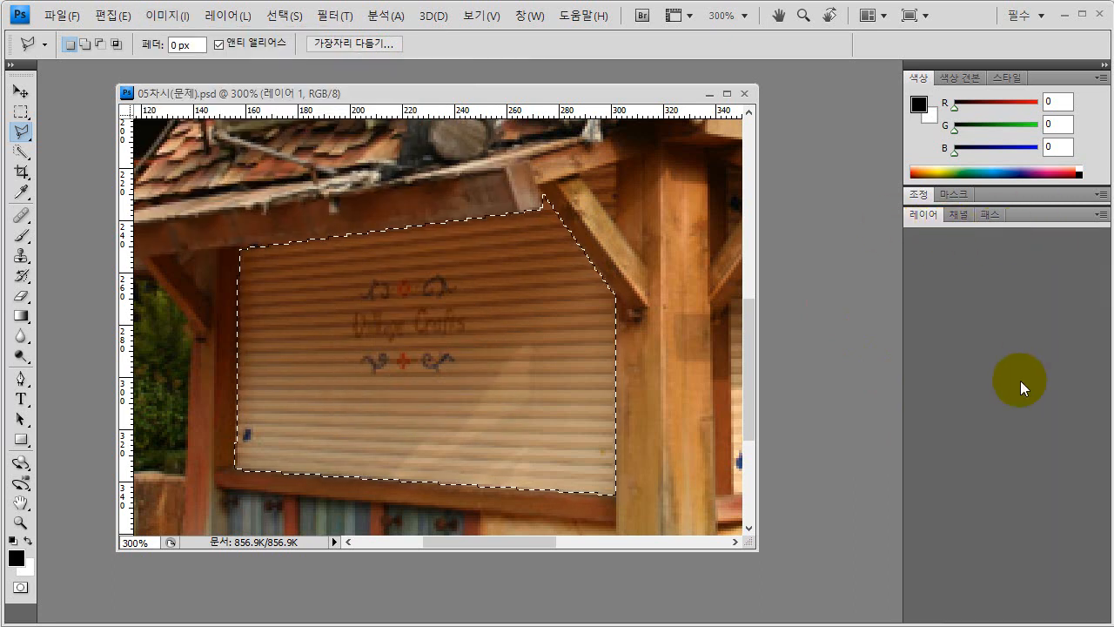
double_click(1034, 216)
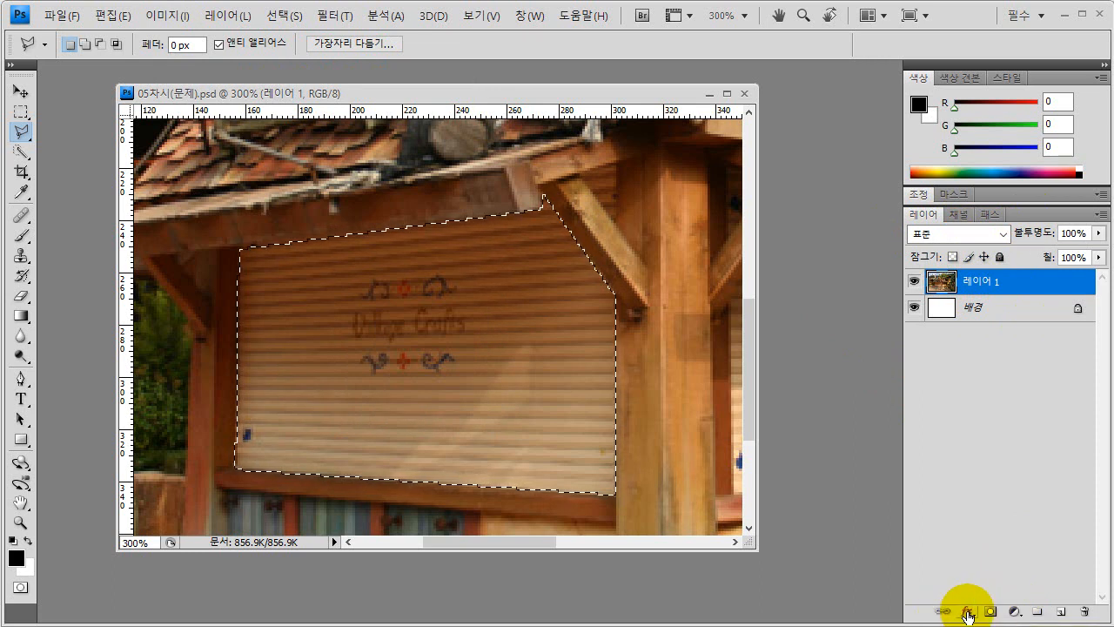
Add a Hue/Saturation adjustment layer for the selected shutter with Colorize on, hue 60, saturation 53 and lightness +3, and select it in the layer list.
left_click(1015, 612)
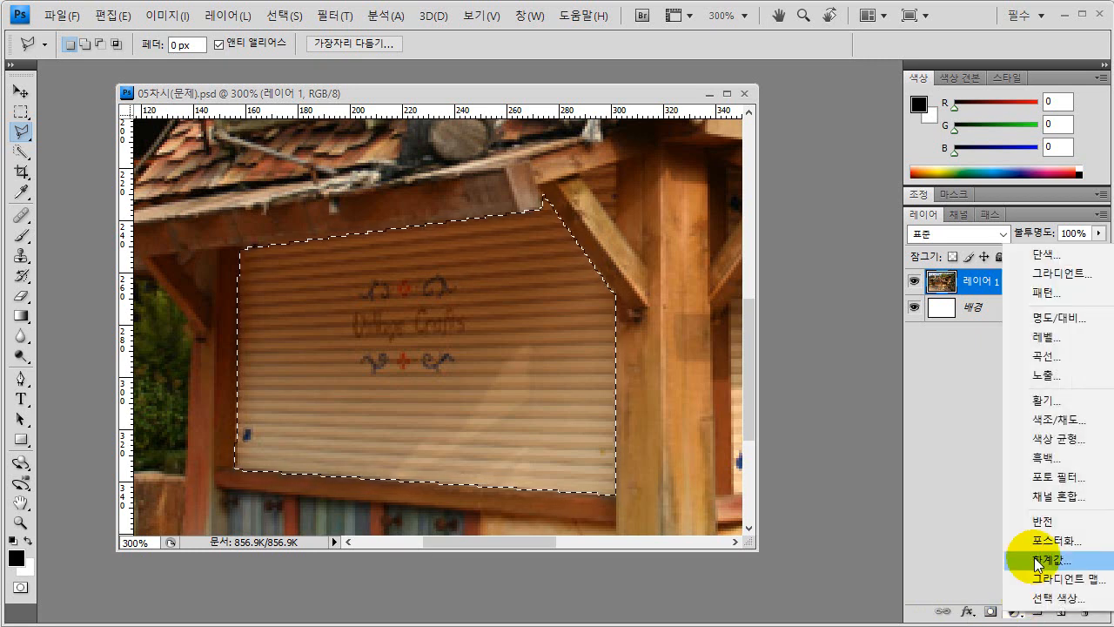
left_click(1057, 417)
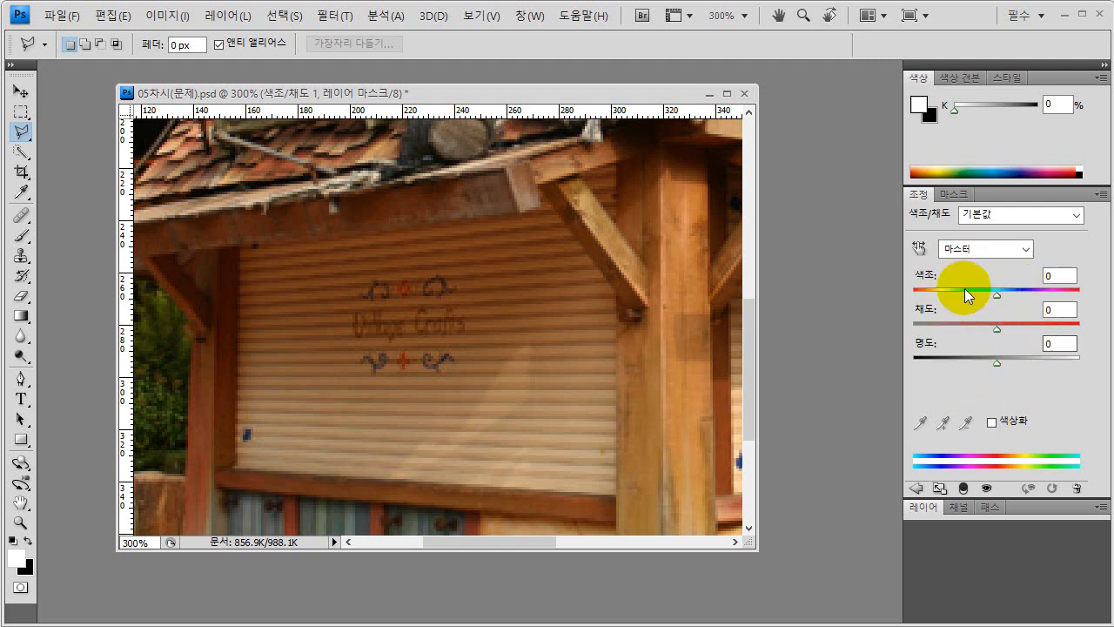
left_click(994, 421)
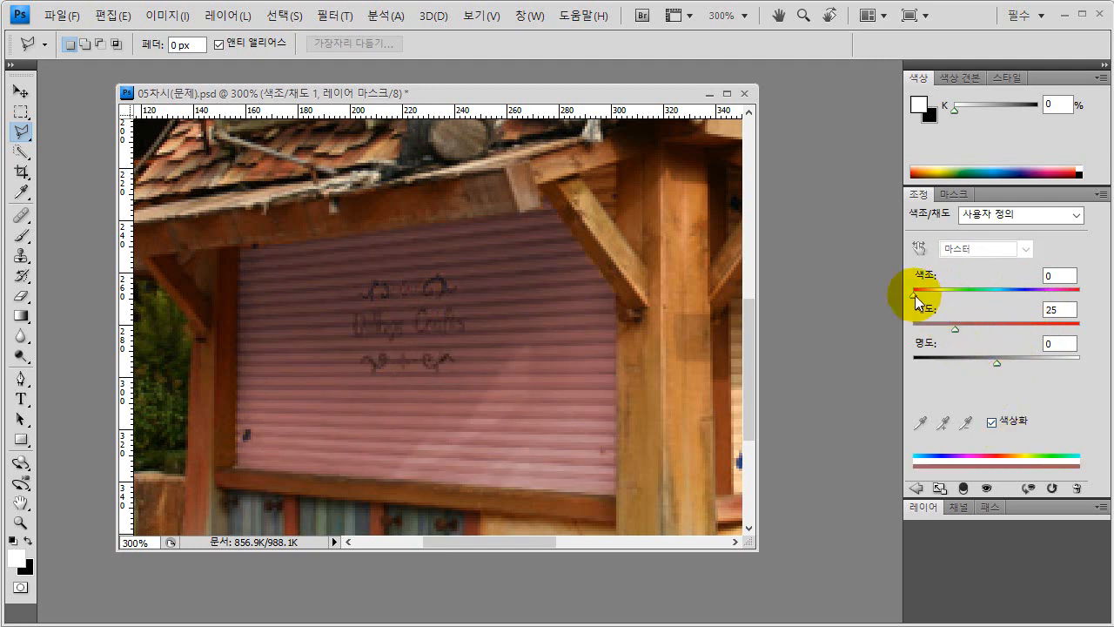
left_click_drag(914, 295, 984, 327)
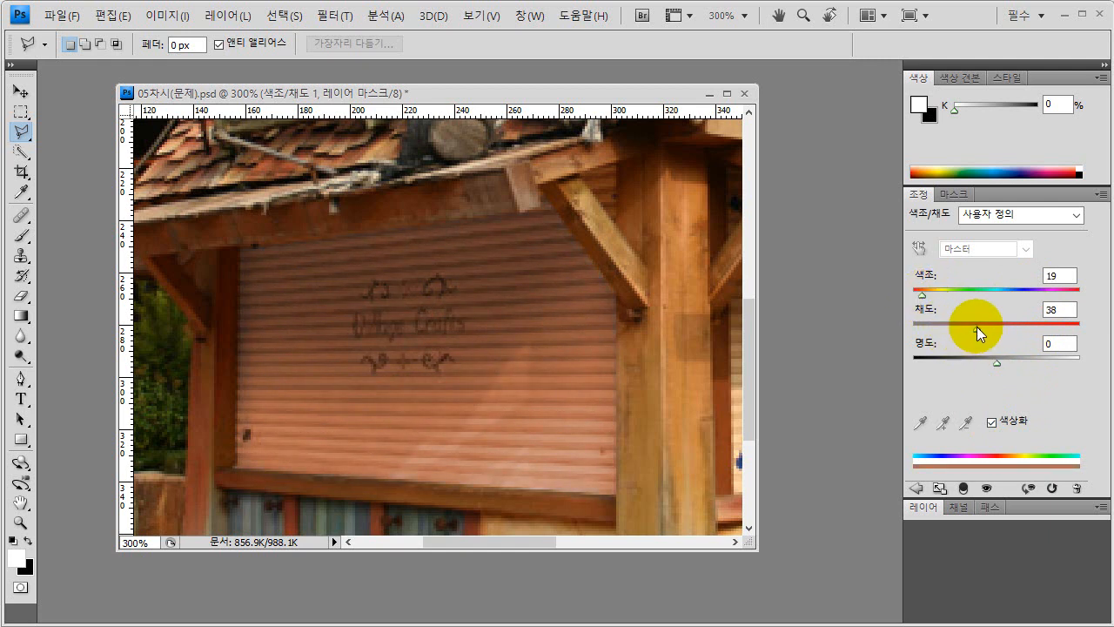
left_click_drag(999, 368, 983, 365)
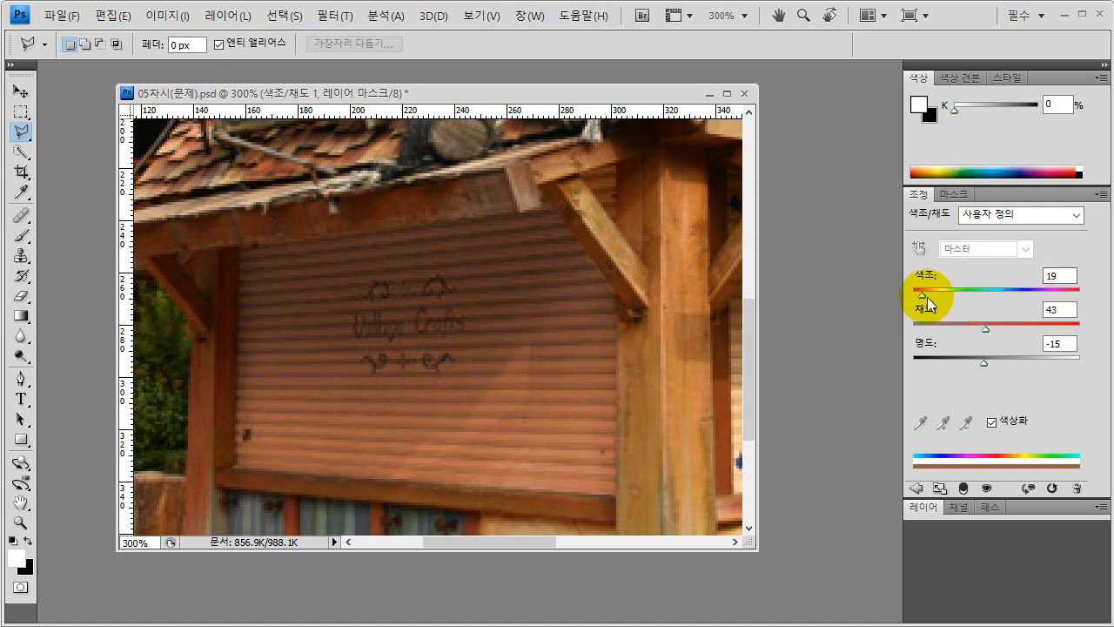
left_click_drag(924, 300, 941, 295)
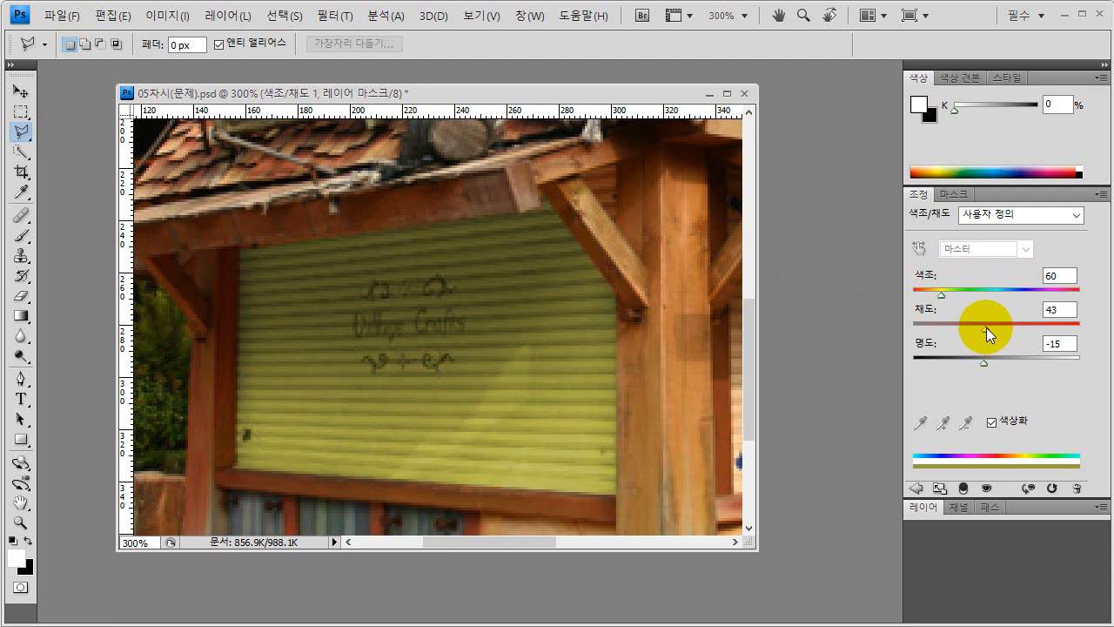
left_click_drag(986, 328, 996, 327)
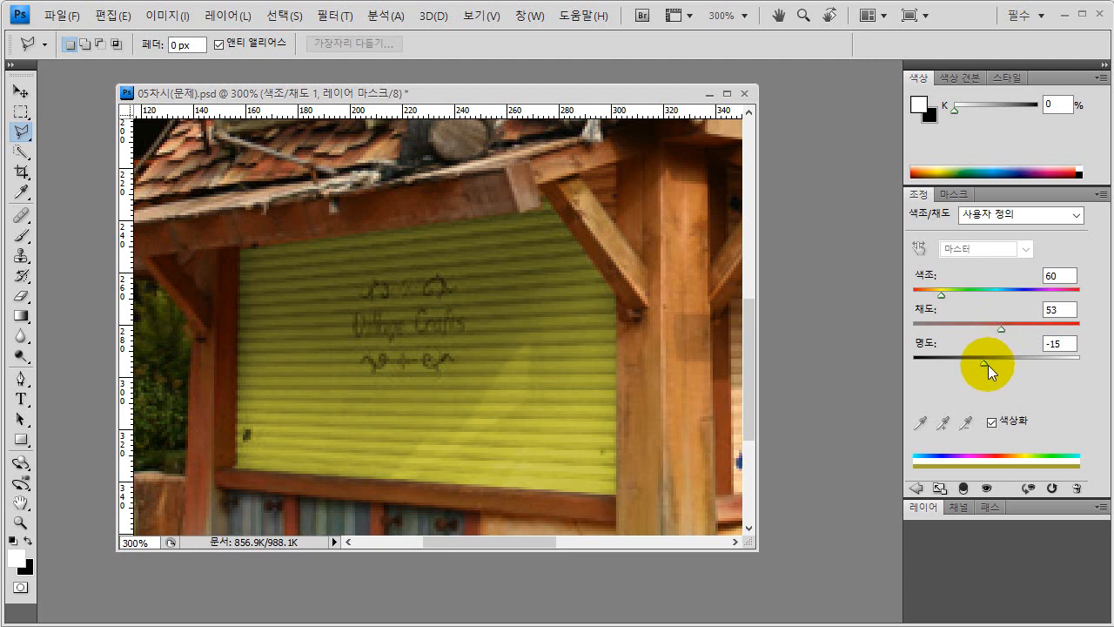
left_click_drag(984, 365, 996, 363)
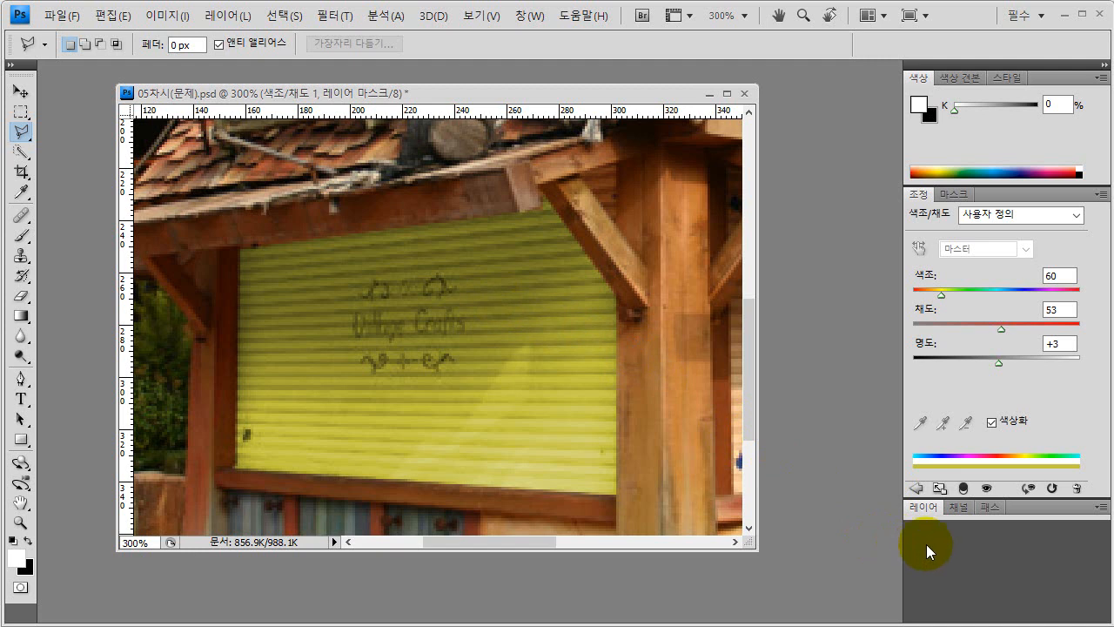
left_click(1033, 510)
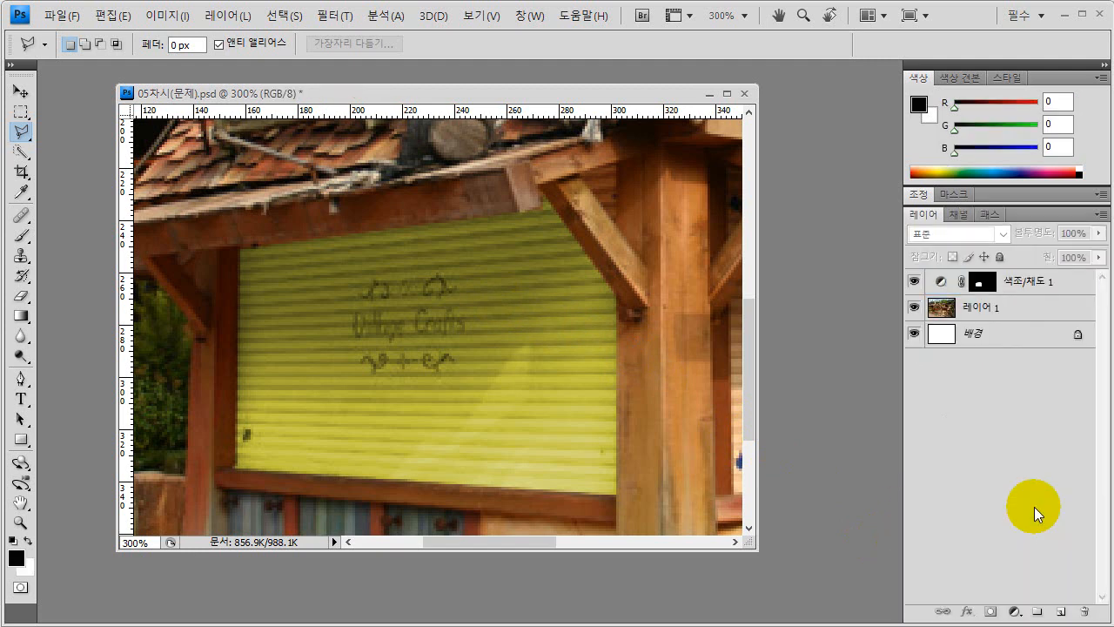
left_click(1013, 286)
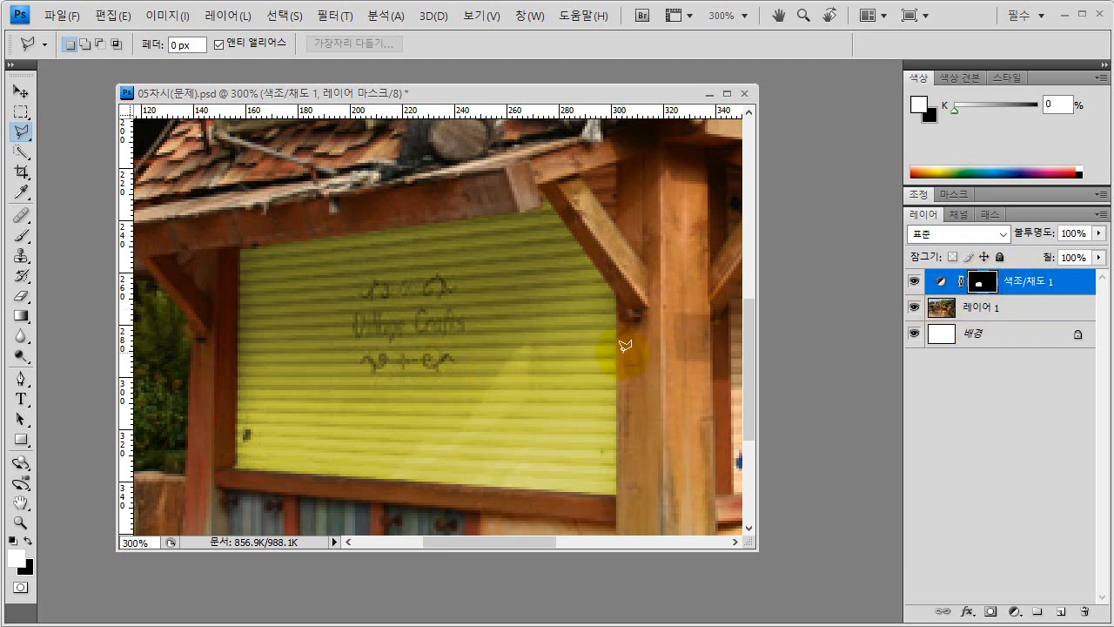
Switch to the Magnetic Lasso tool at the stones and blue panels below the shutter and set its frequency to 100.
key("space")
mouse_move(487, 401)
left_mouse_down()
mouse_move(525, 276)
mouse_move(524, 223)
left_mouse_up()
left_click_drag(449, 406, 428, 368)
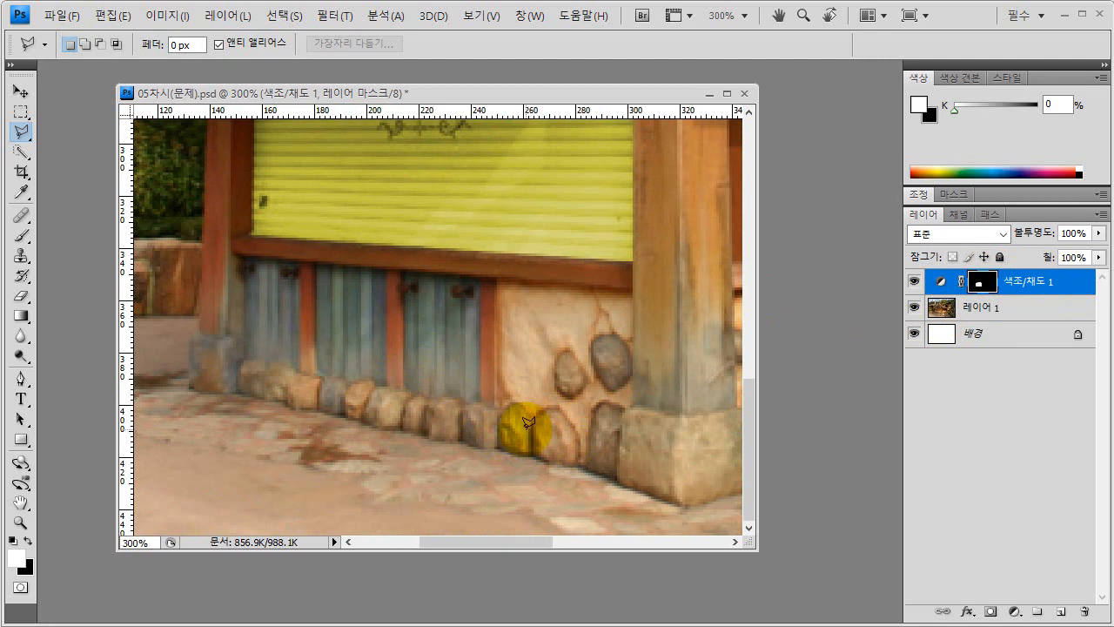
left_click(22, 135)
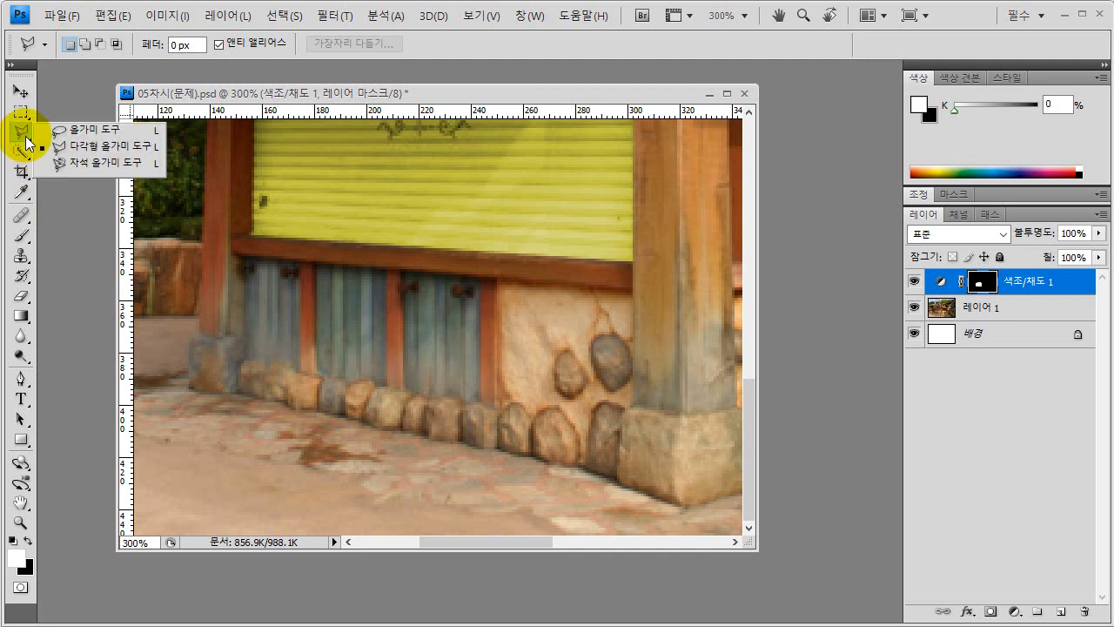
left_click(83, 162)
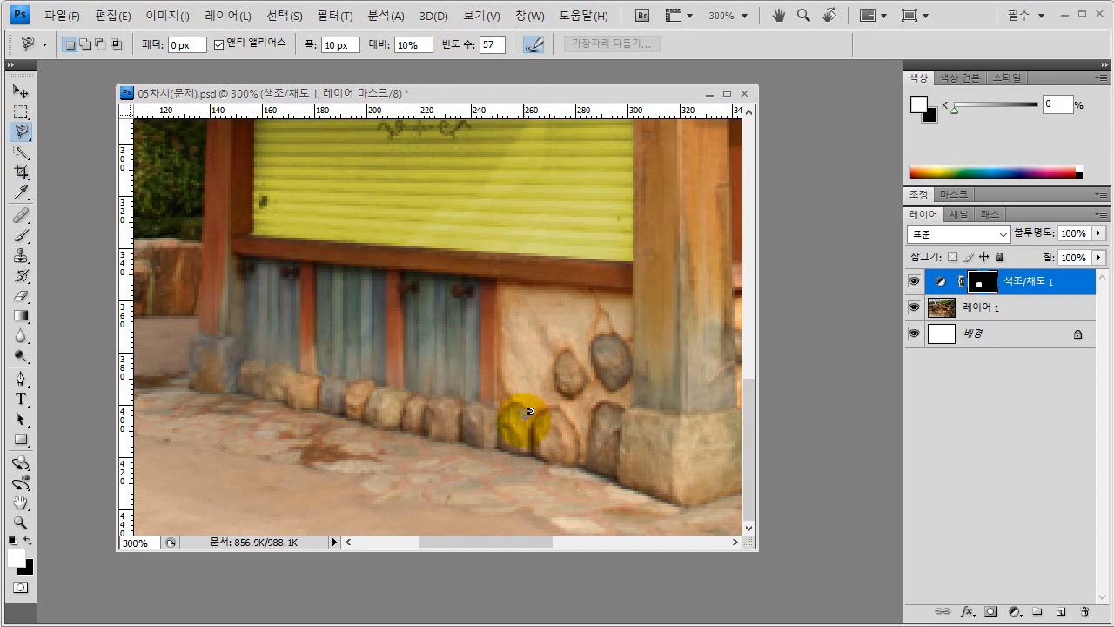
double_click(492, 41)
type("100")
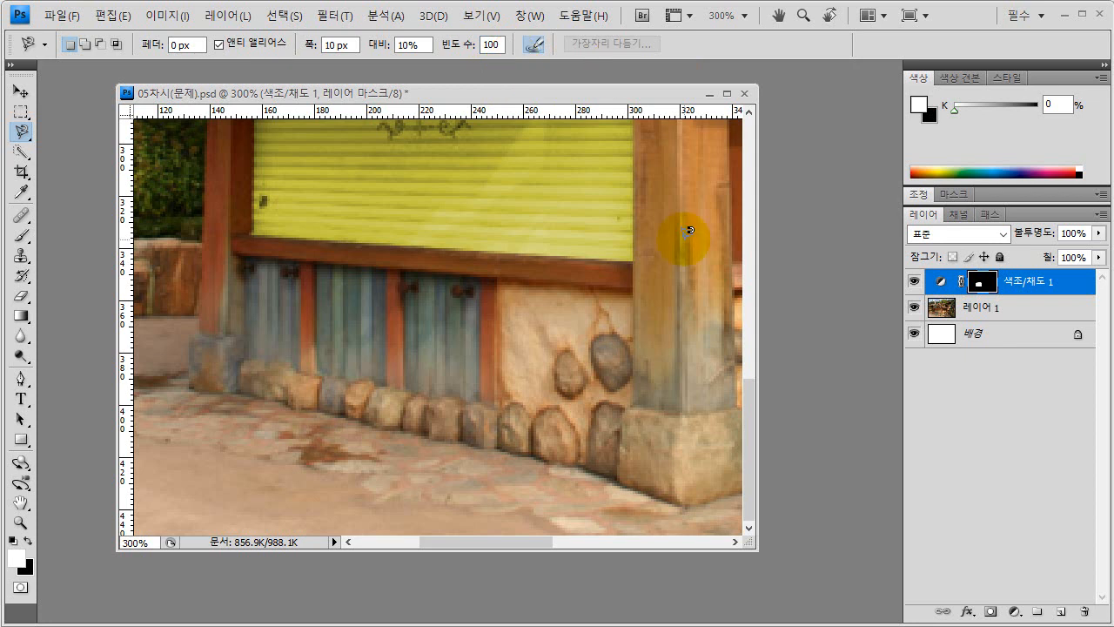
Trace the five adjoining base stones from below the rightmost blue panel to below the beige wall, and add a Color Balance adjustment layer.
left_click(570, 423)
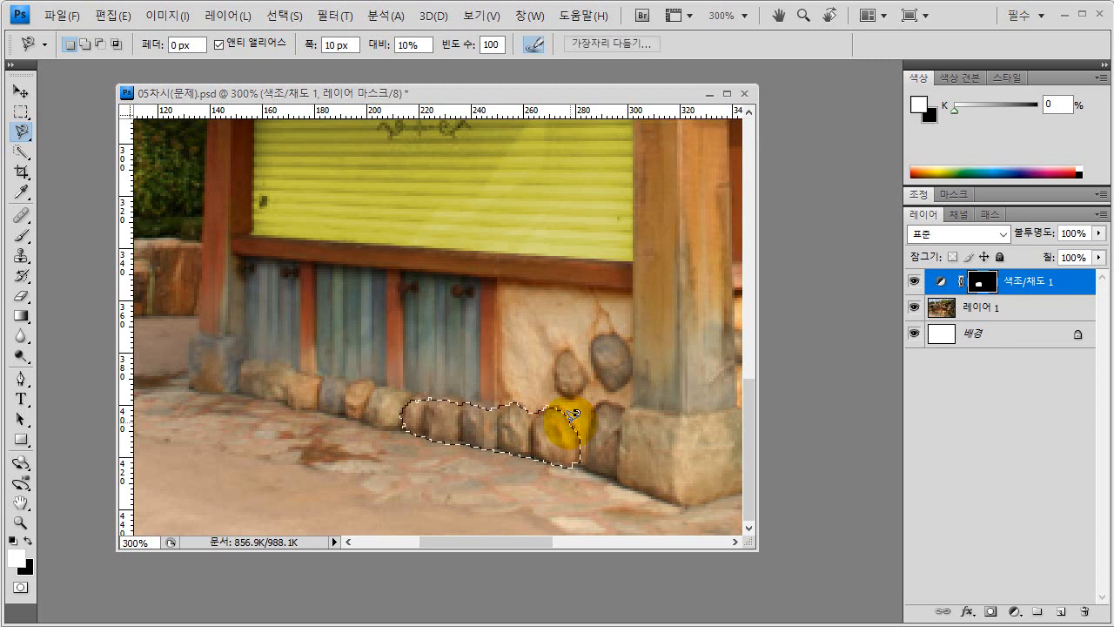
double_click(519, 451)
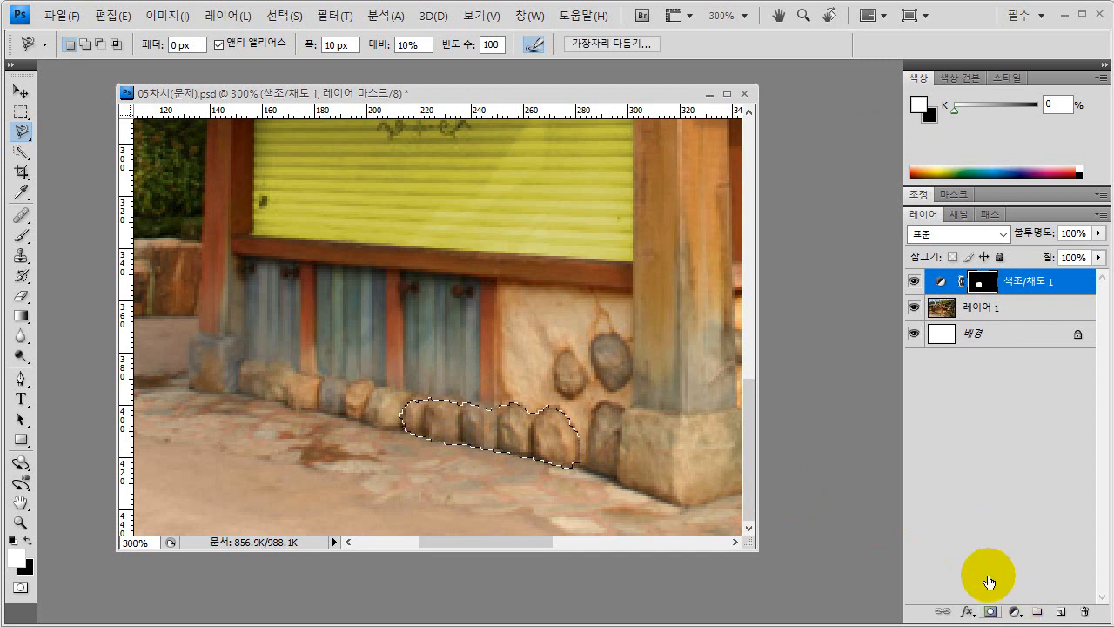
left_click(1013, 609)
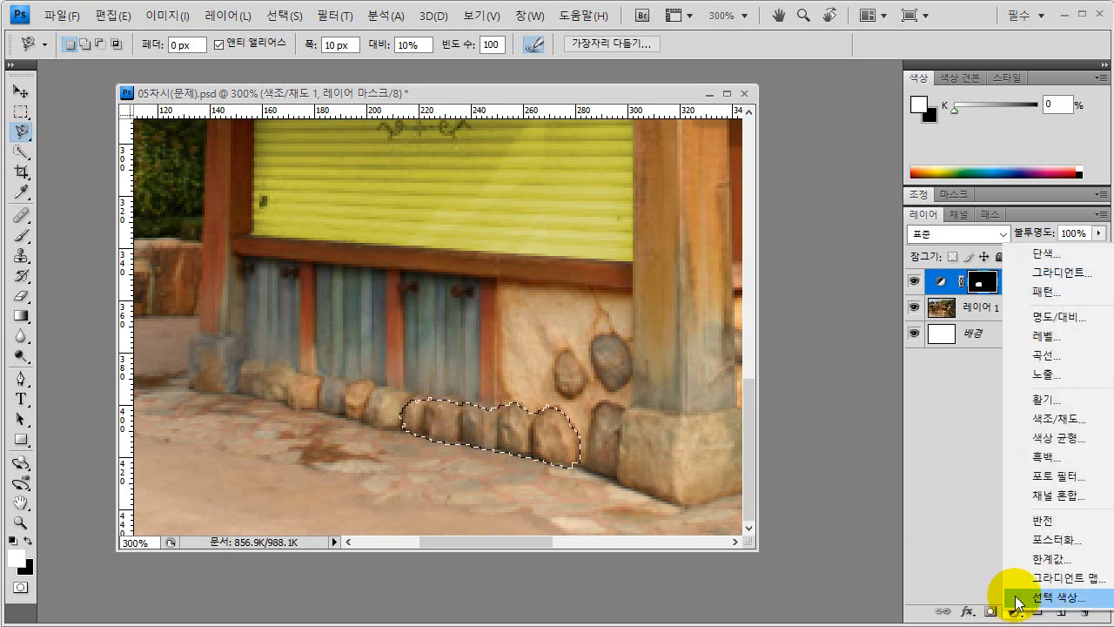
left_click(1056, 437)
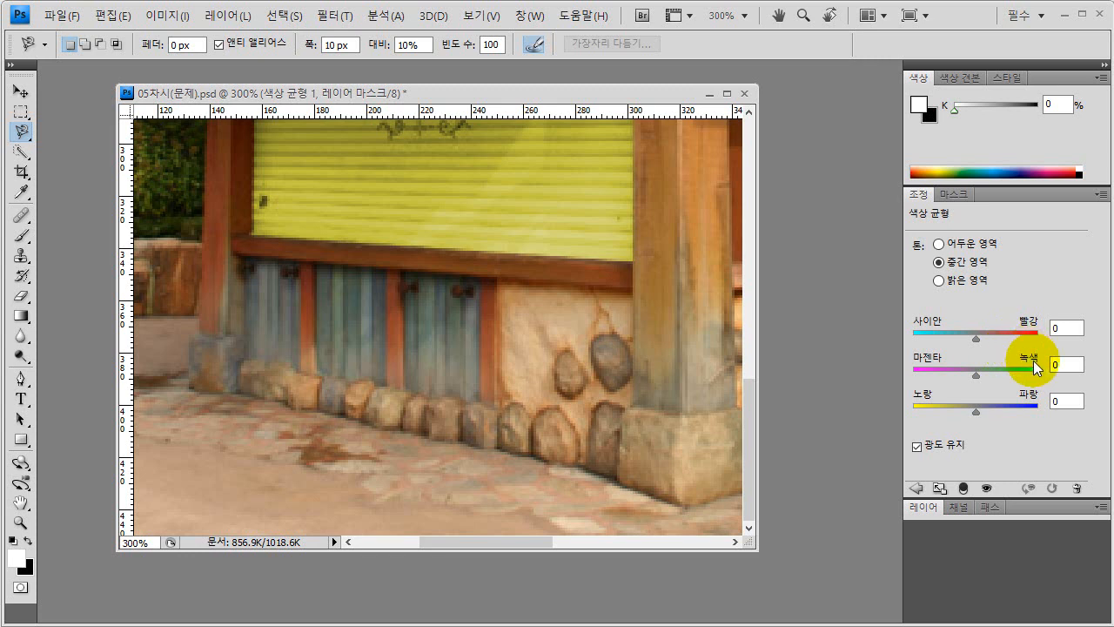
Set the stones' midtone Color Balance to cyan-red +66, magenta-green -55 and yellow-blue -23, and return to the layer list.
left_click_drag(977, 337, 1016, 338)
mouse_move(979, 374)
left_mouse_down()
mouse_move(945, 373)
mouse_move(970, 373)
mouse_move(958, 372)
left_mouse_up()
left_click_drag(976, 414, 961, 412)
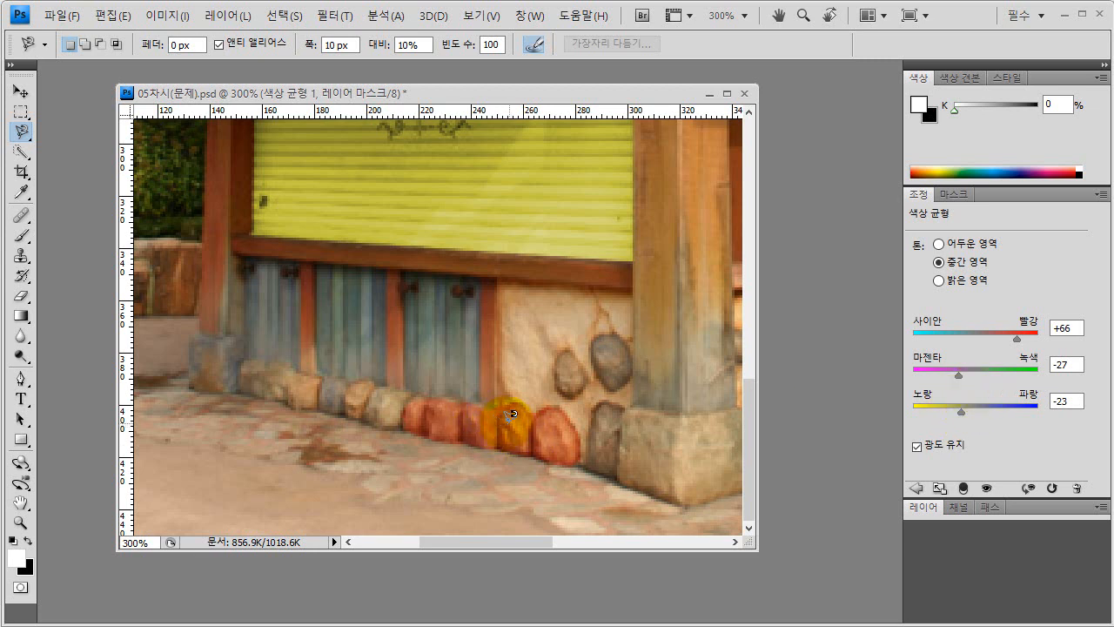
left_click_drag(962, 375, 943, 374)
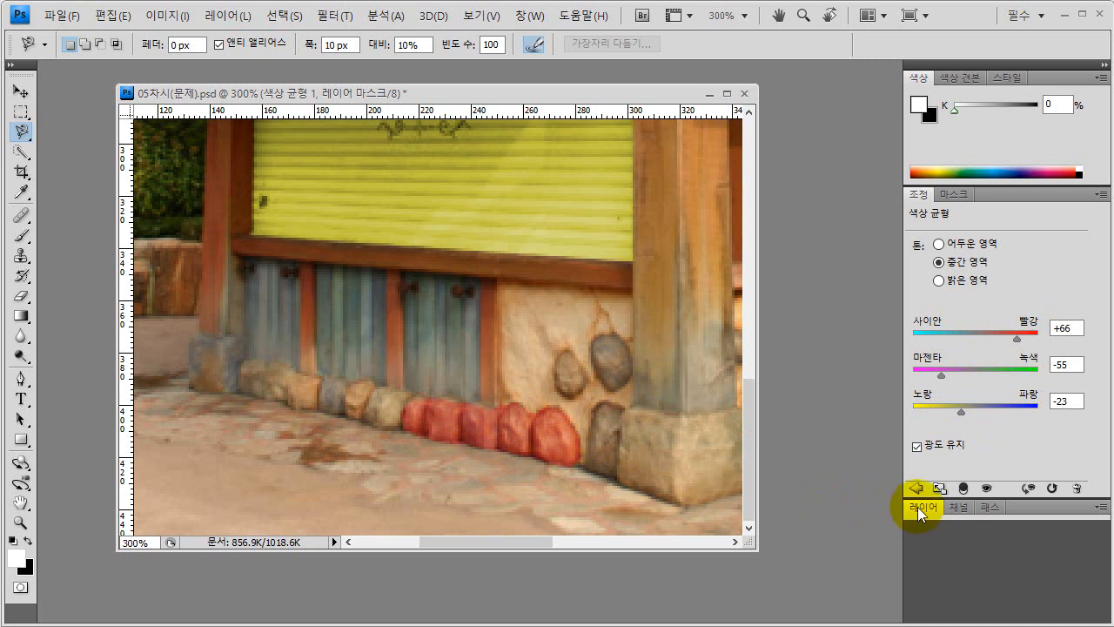
left_click(1042, 510)
left_click(1041, 510)
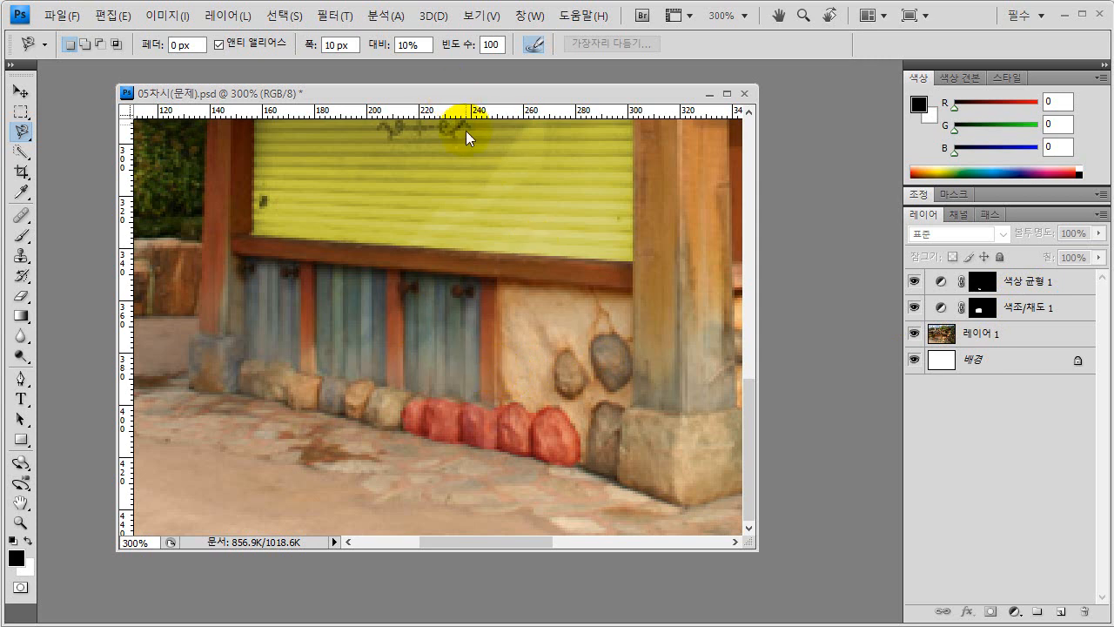
Switch to the Move tool and save the recolored shop photo document under its existing name.
left_click(20, 92)
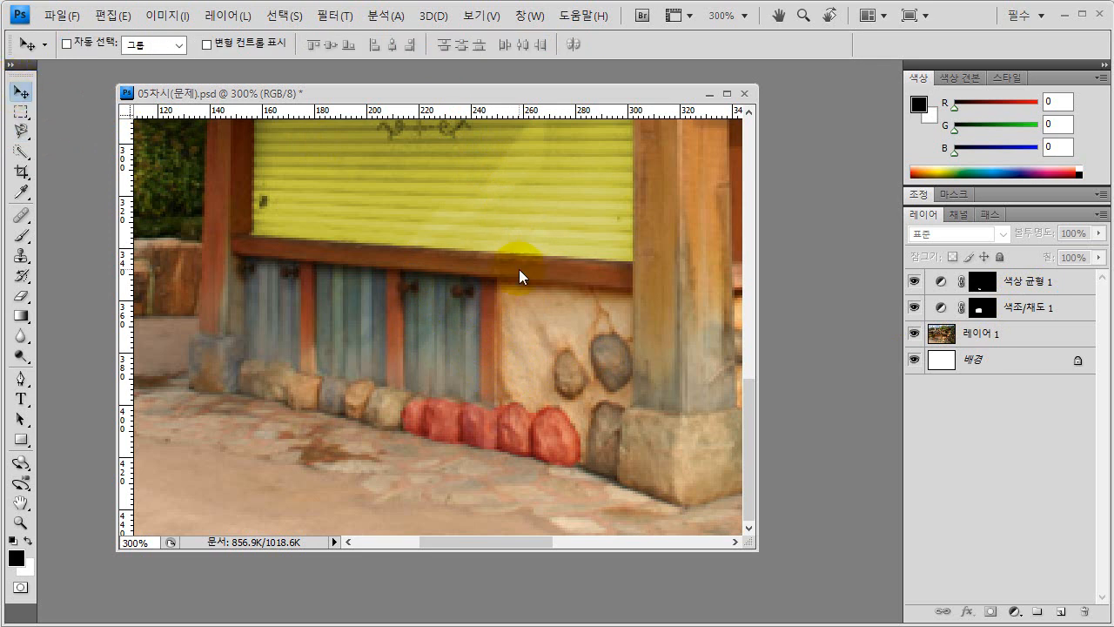
key("ctrl+minus")
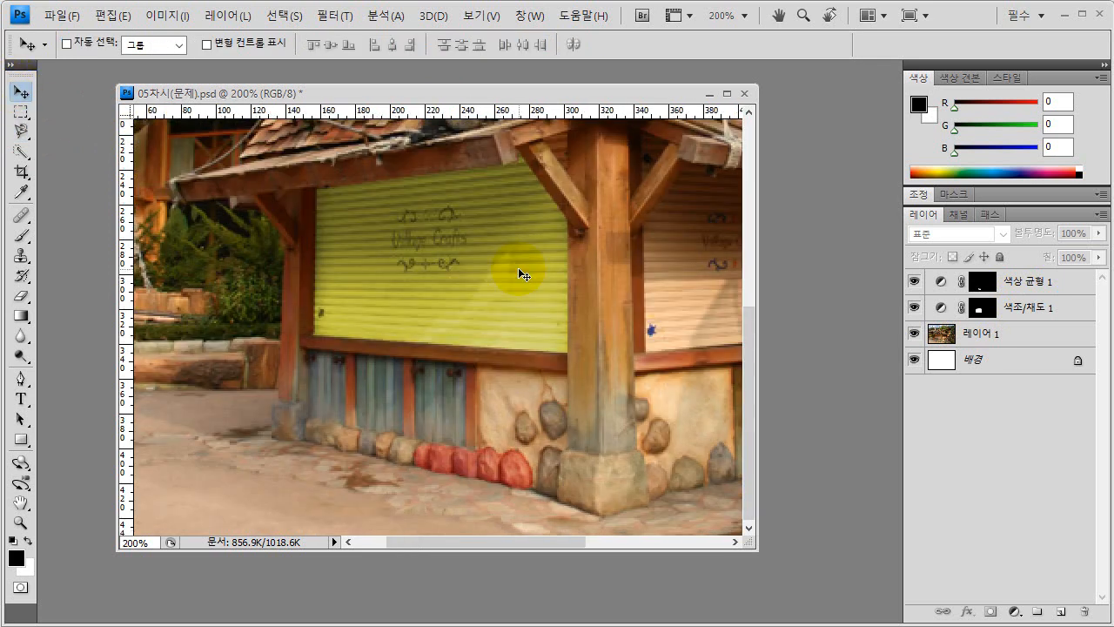
key("ctrl+minus")
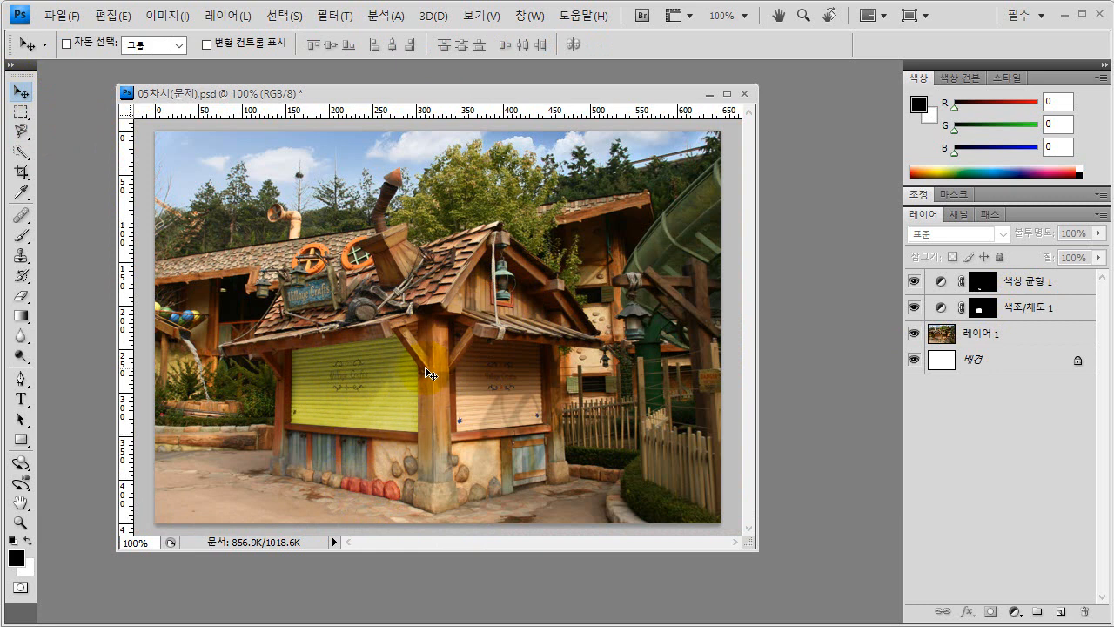
left_click(61, 19)
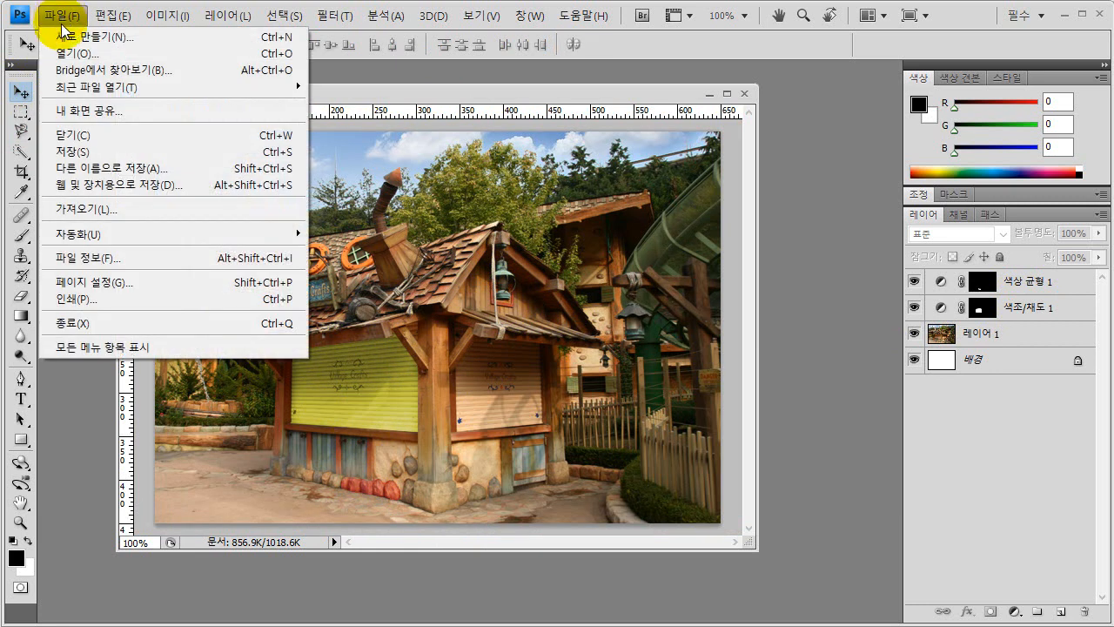
left_click(87, 156)
left_click_drag(202, 332, 525, 432)
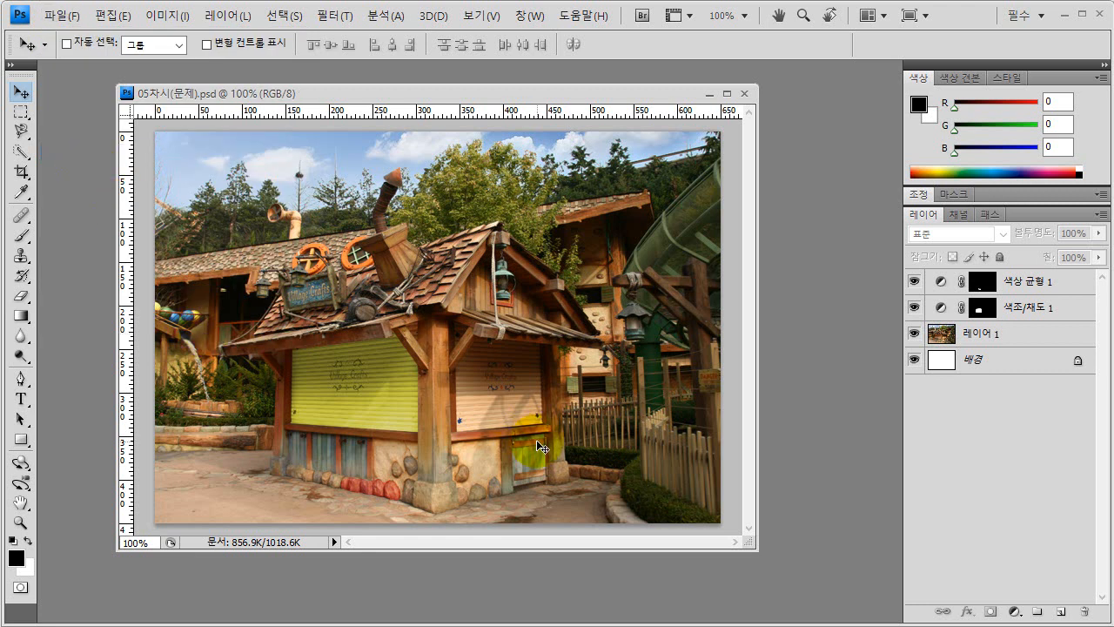
left_click(785, 618)
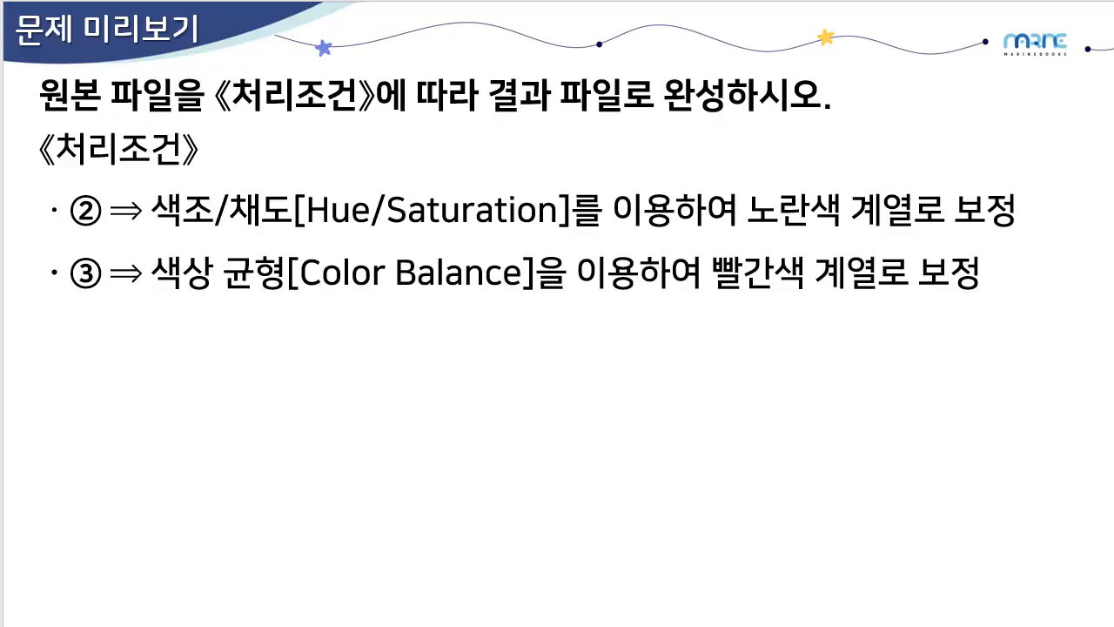